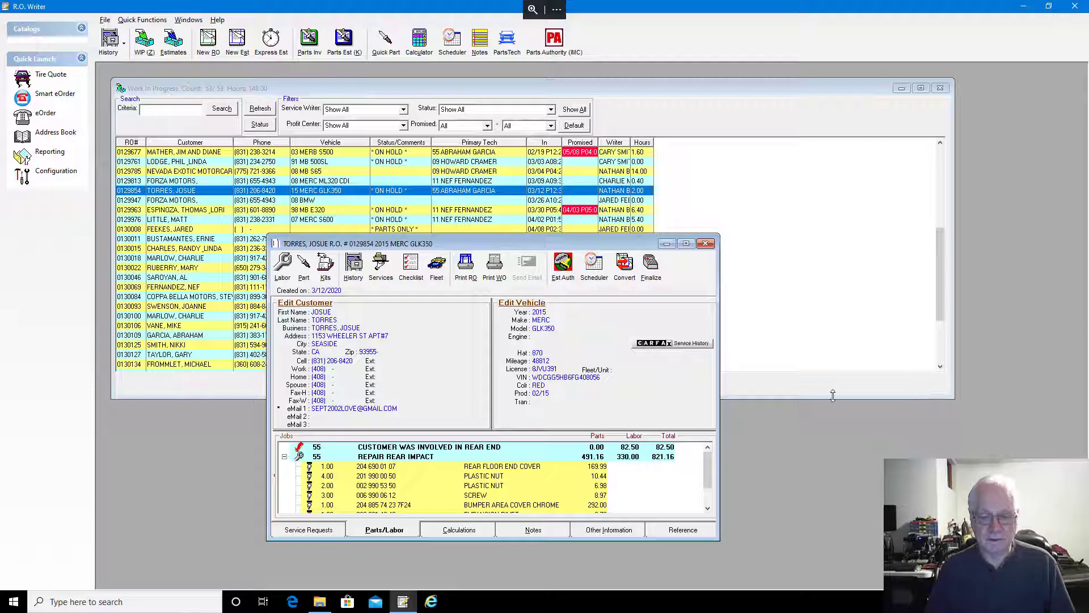
left_click_drag(478, 248, 507, 203)
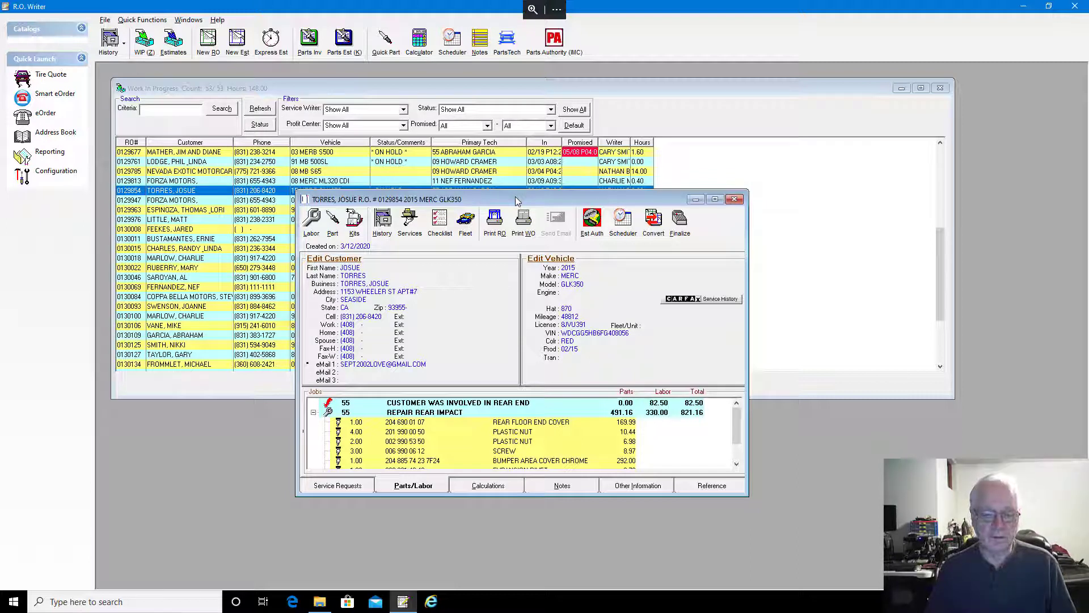
left_click_drag(516, 199, 509, 186)
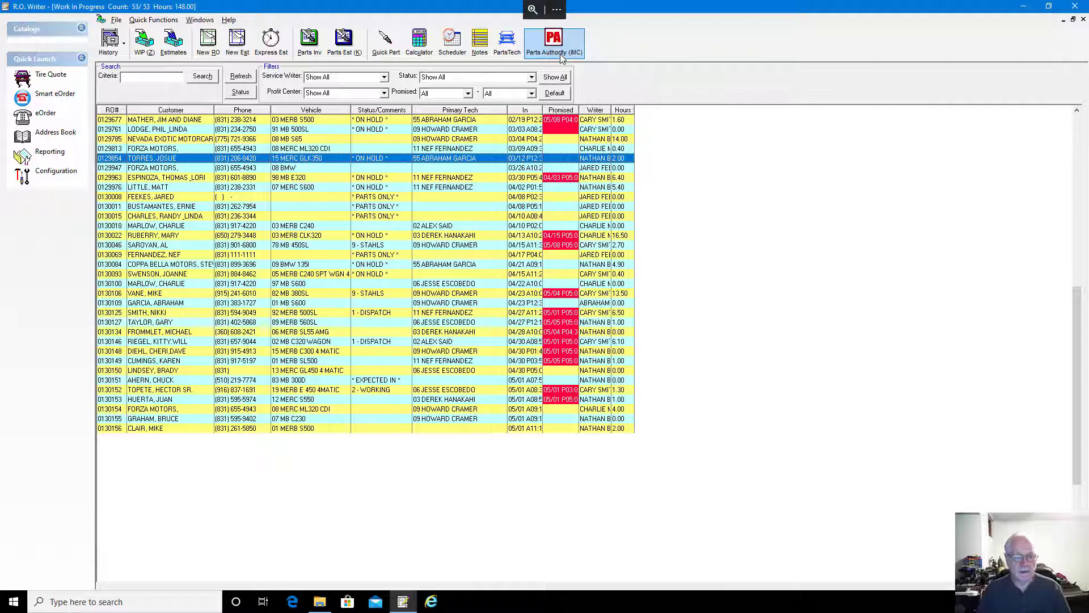
- Open the 2015 MERC GLK350 repair order and load its current values into Parts Authority
double_click(174, 163)
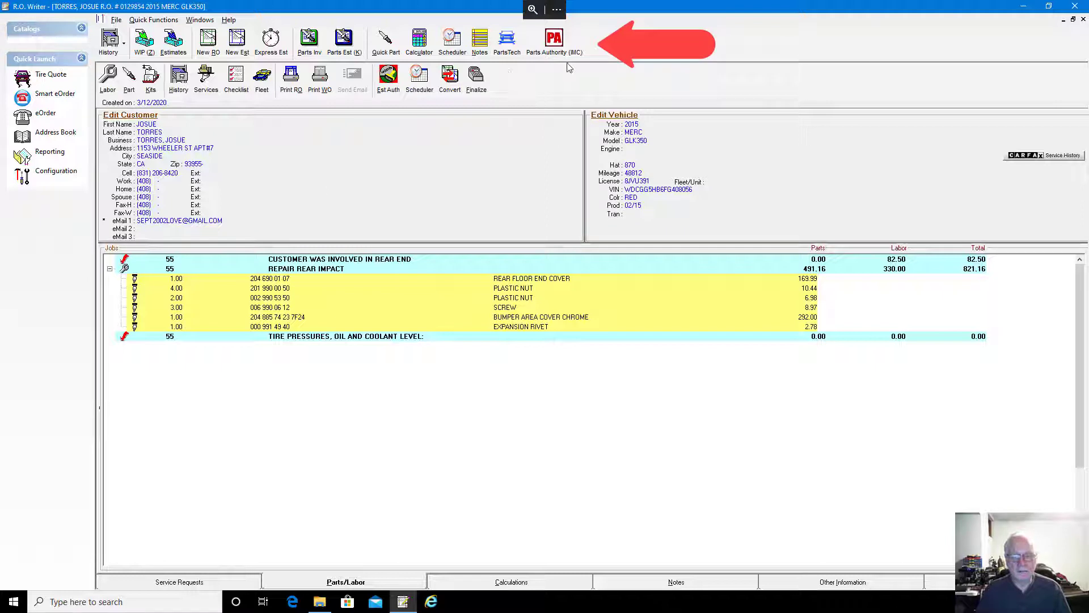
left_click(562, 45)
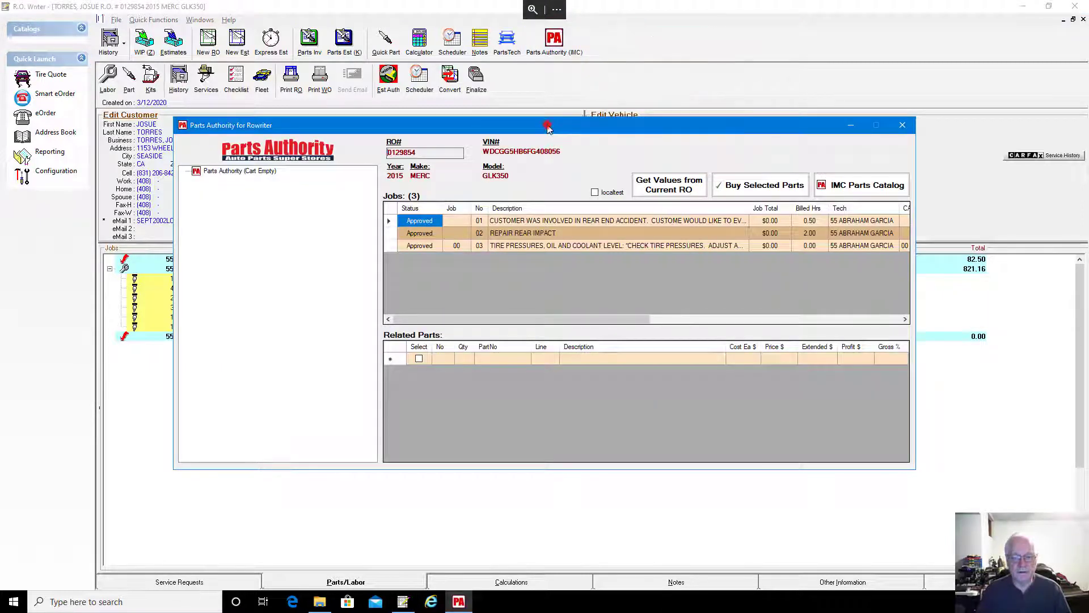
left_click_drag(550, 126, 555, 128)
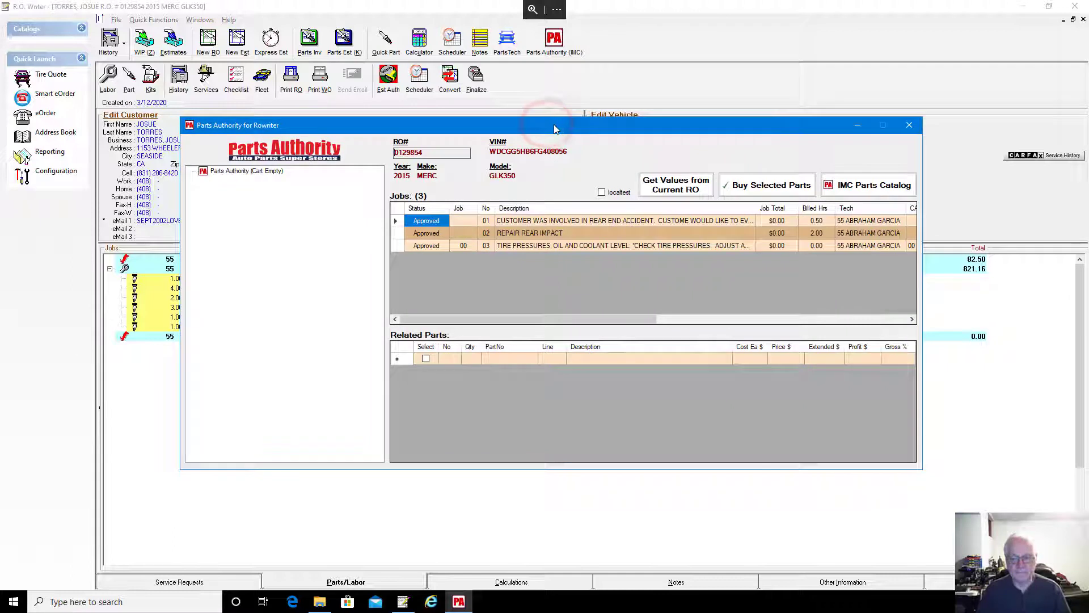
left_click(677, 188)
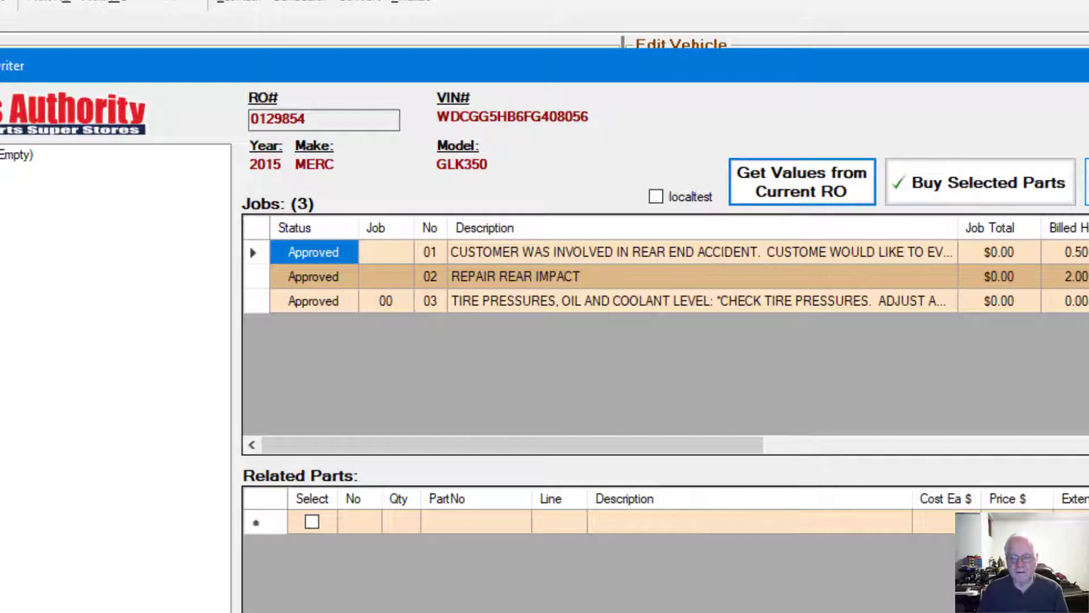
- In the IMC parts catalog, display the Cooling Fan Assembly, Brake Caliper and Brake Pad parts for the vehicle
left_click(1088, 183)
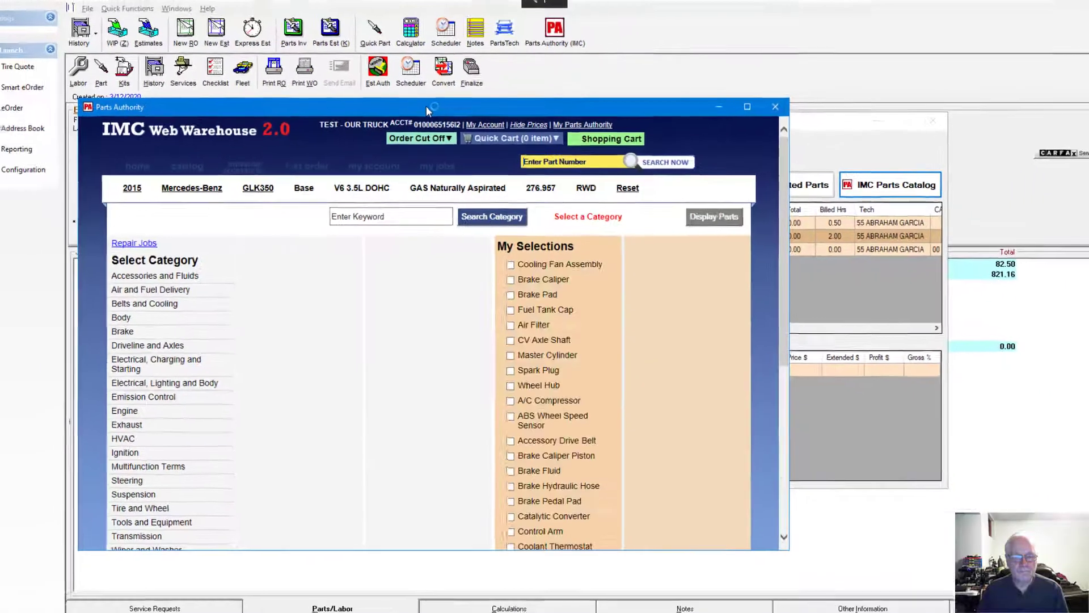
left_click_drag(427, 105, 429, 76)
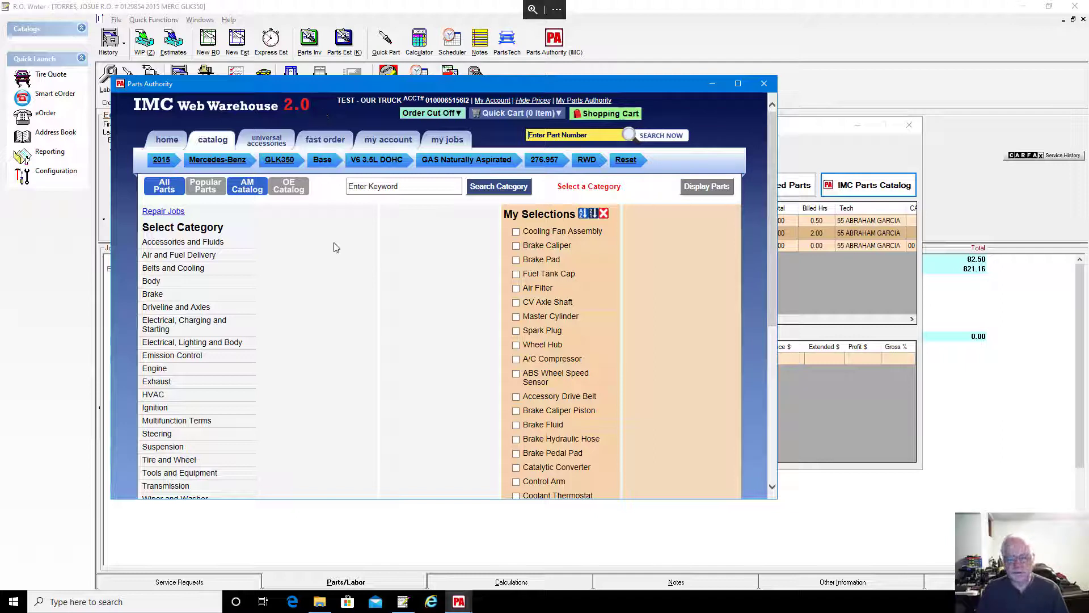
left_click(515, 232)
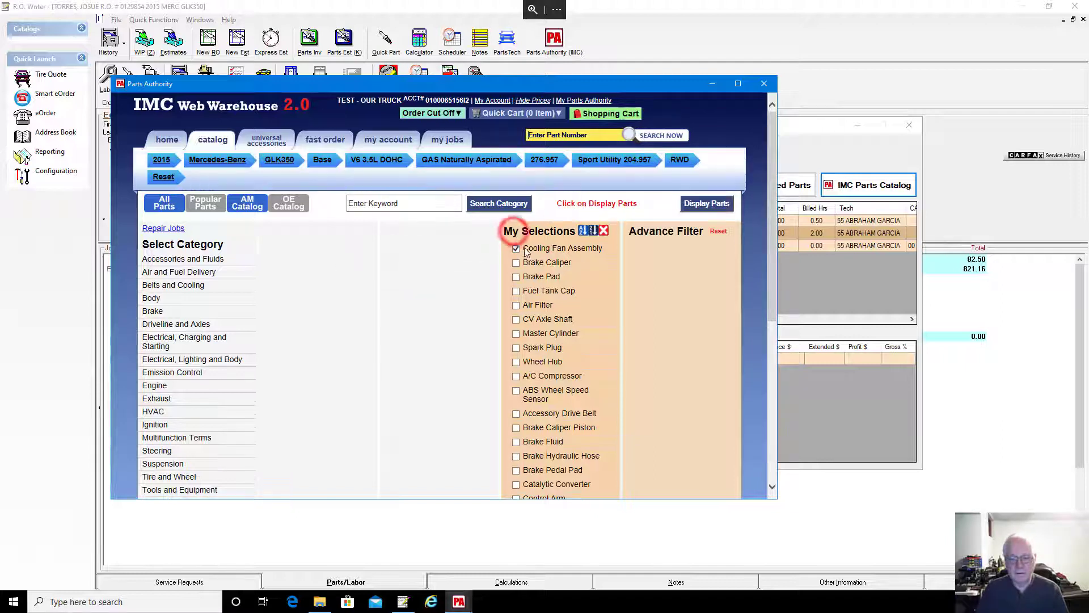
left_click(516, 263)
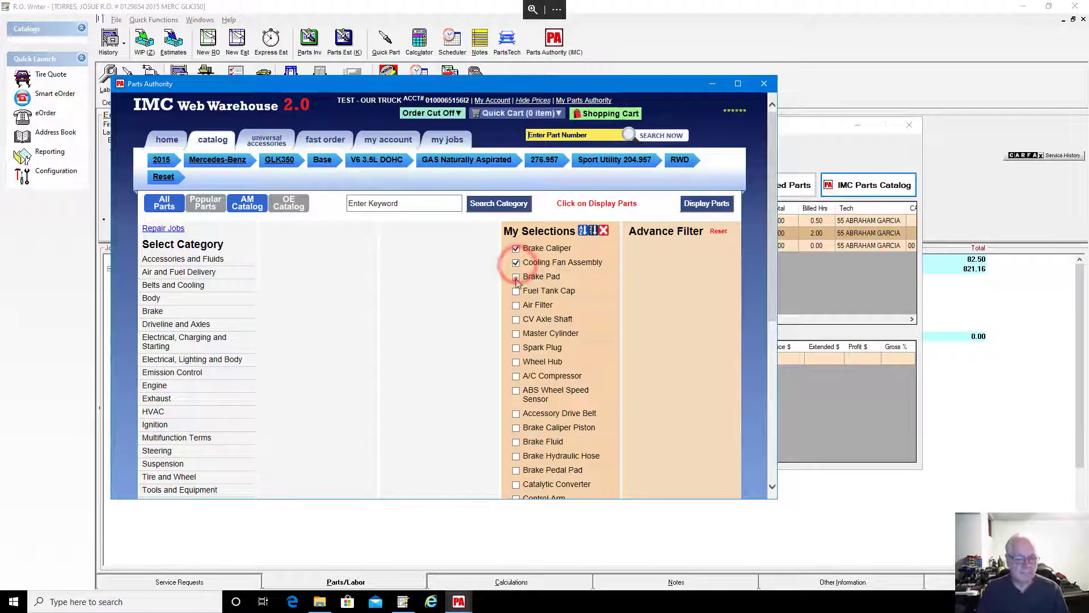
left_click(516, 277)
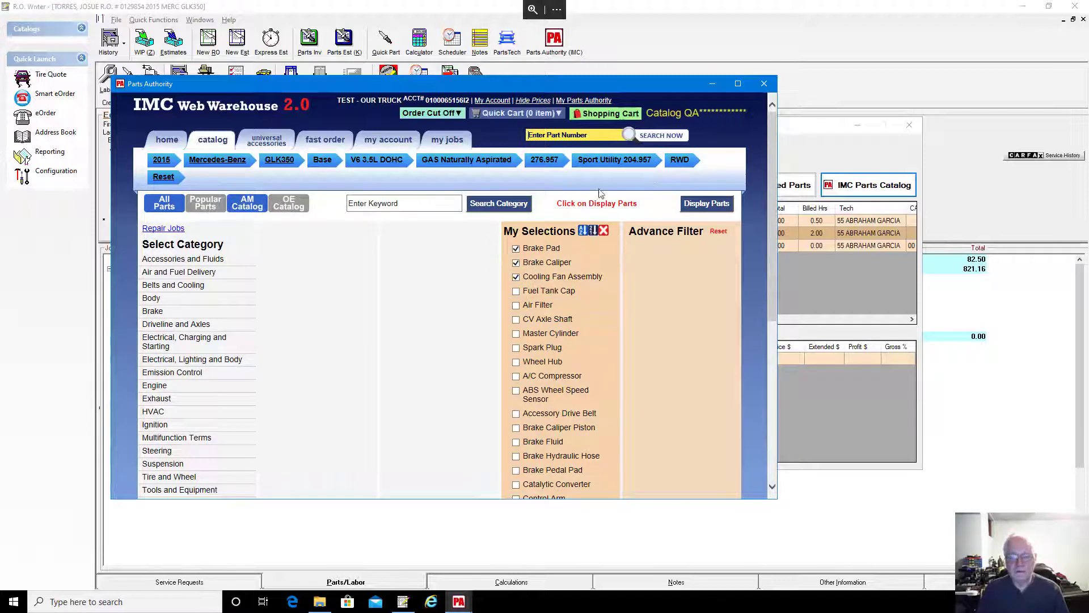
left_click(707, 204)
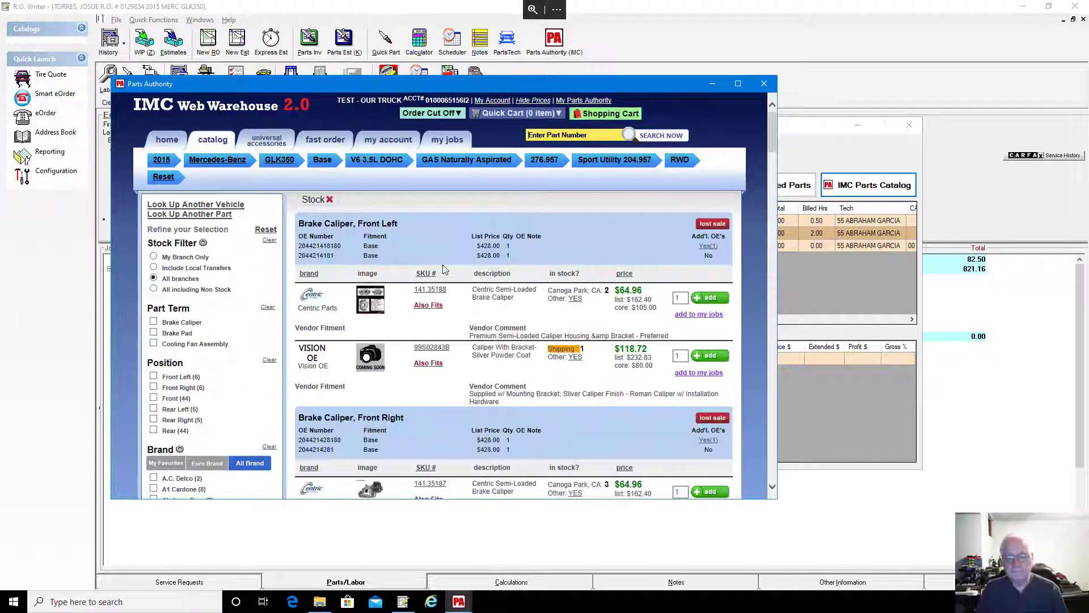
- Add the Centric semi-loaded front left caliper 141.35188 and front right caliper 141.35187 to the cart
left_click(703, 297)
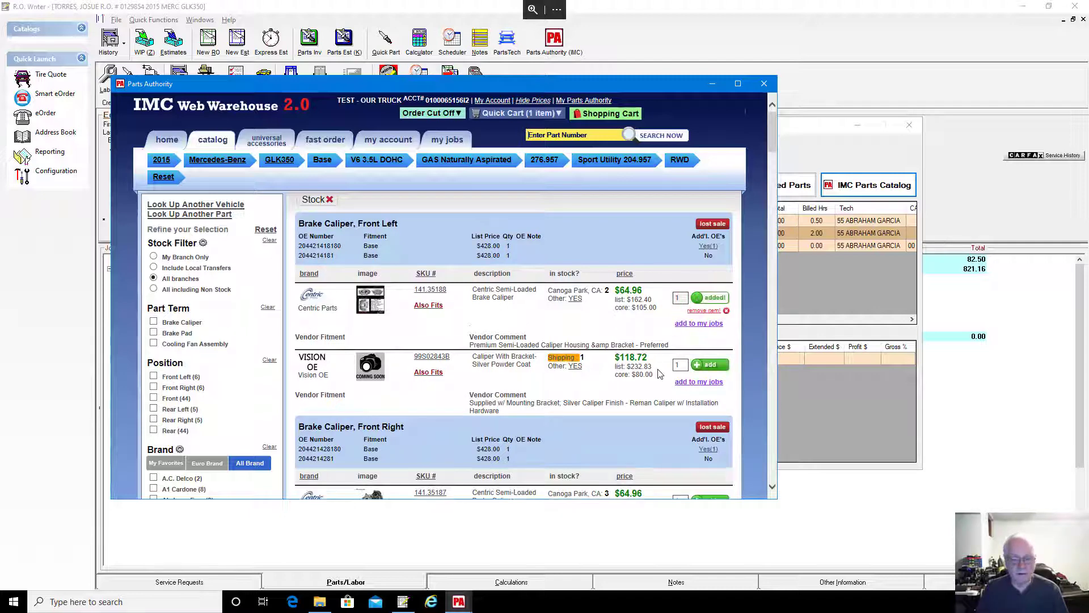
scroll(679, 365, "down", 4)
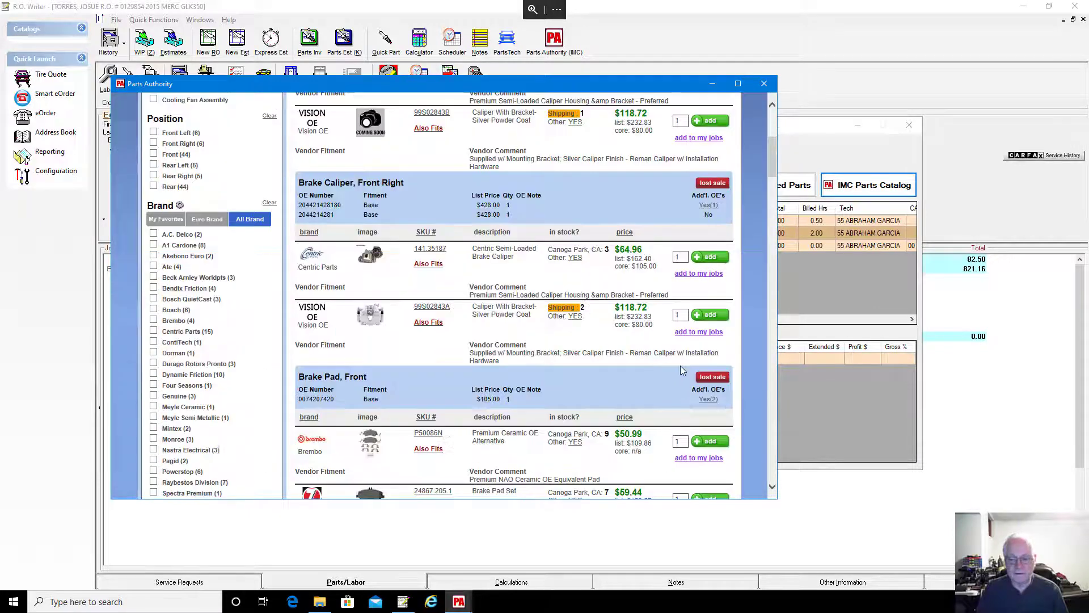
left_click(701, 257)
- Add the Brembo front brake pads P50086N and rear brake pads P50068N to the cart
scroll(664, 384, "down", 2)
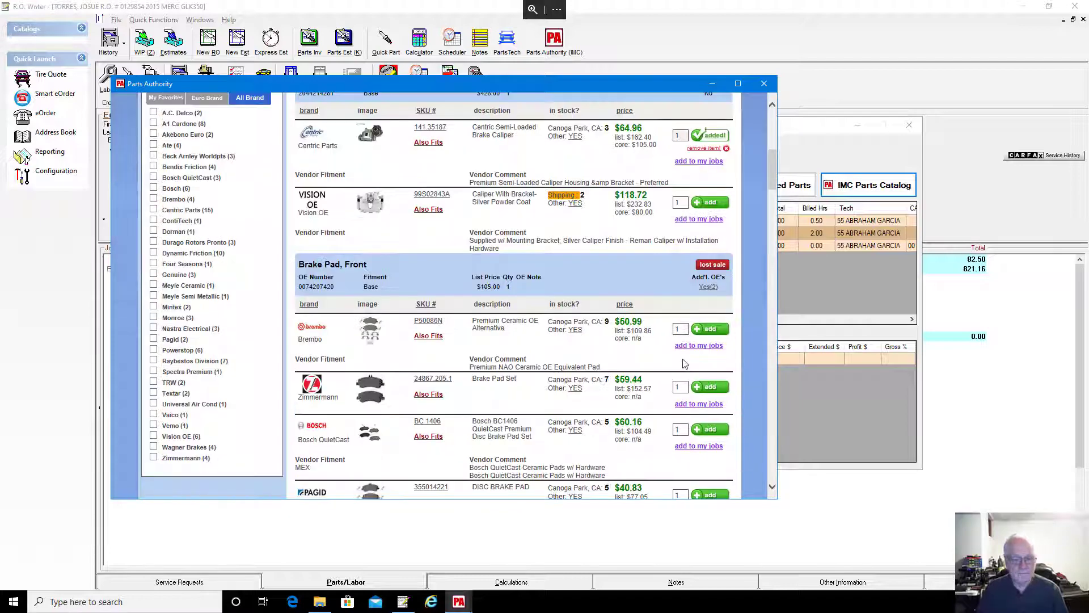
left_click(698, 329)
scroll(656, 376, "down", 10)
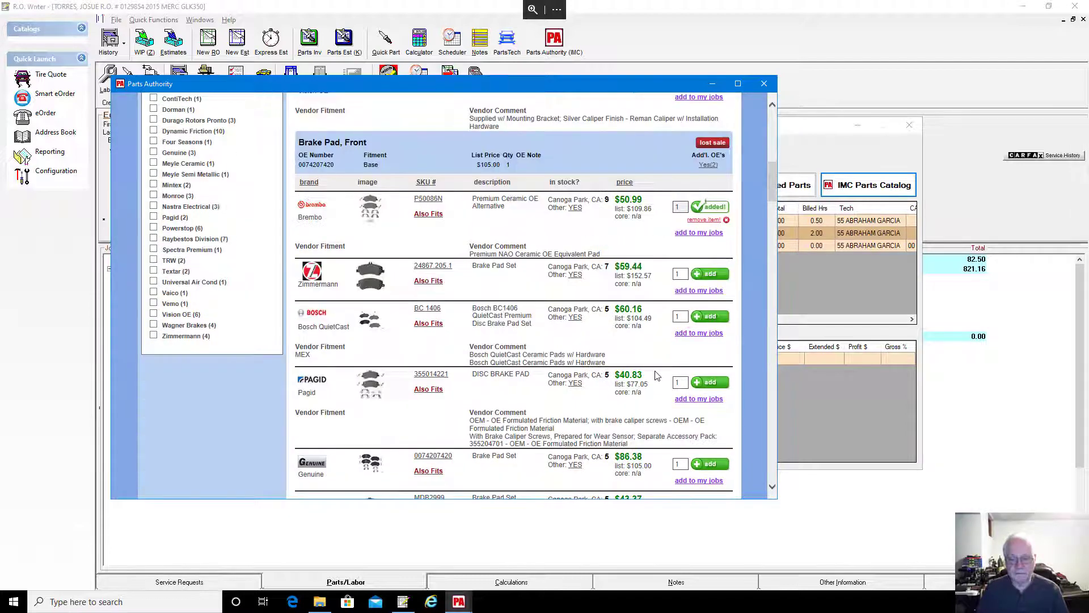
scroll(658, 375, "down", 3)
scroll(657, 376, "down", 10)
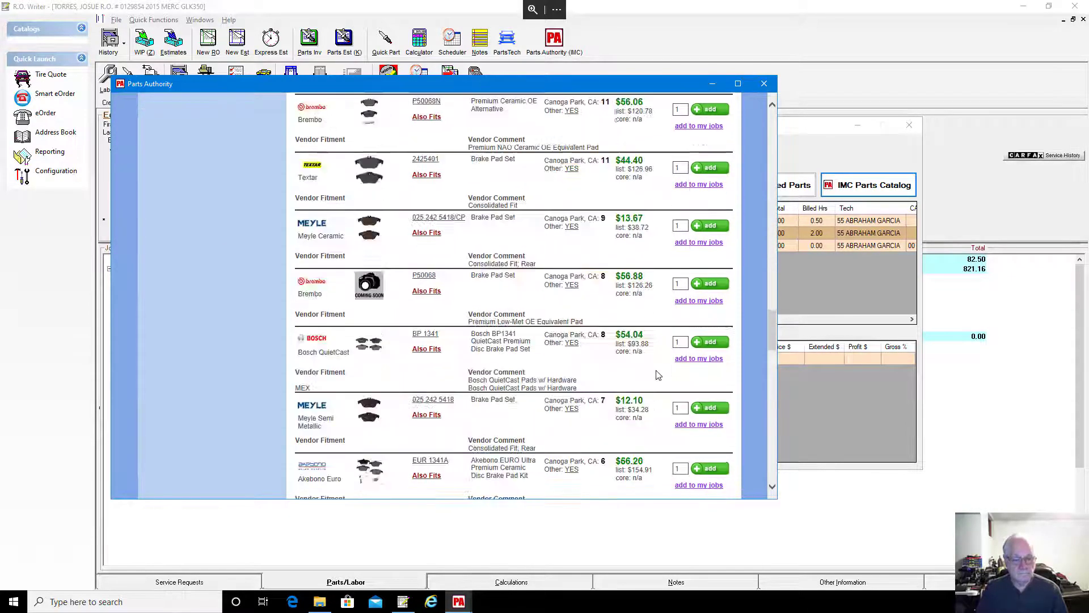
scroll(658, 372, "up", 4)
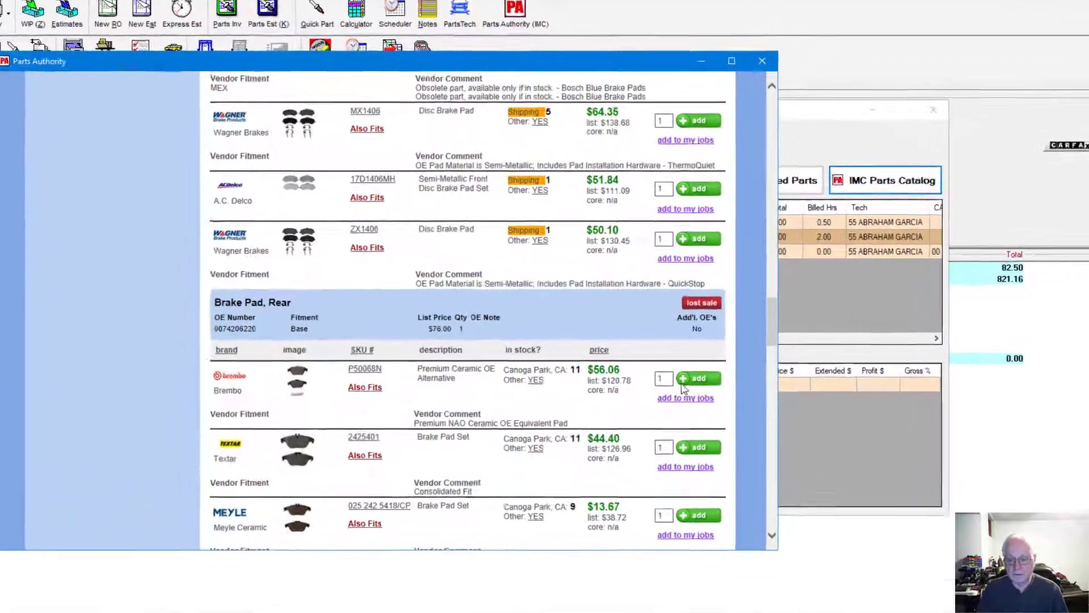
left_click(700, 353)
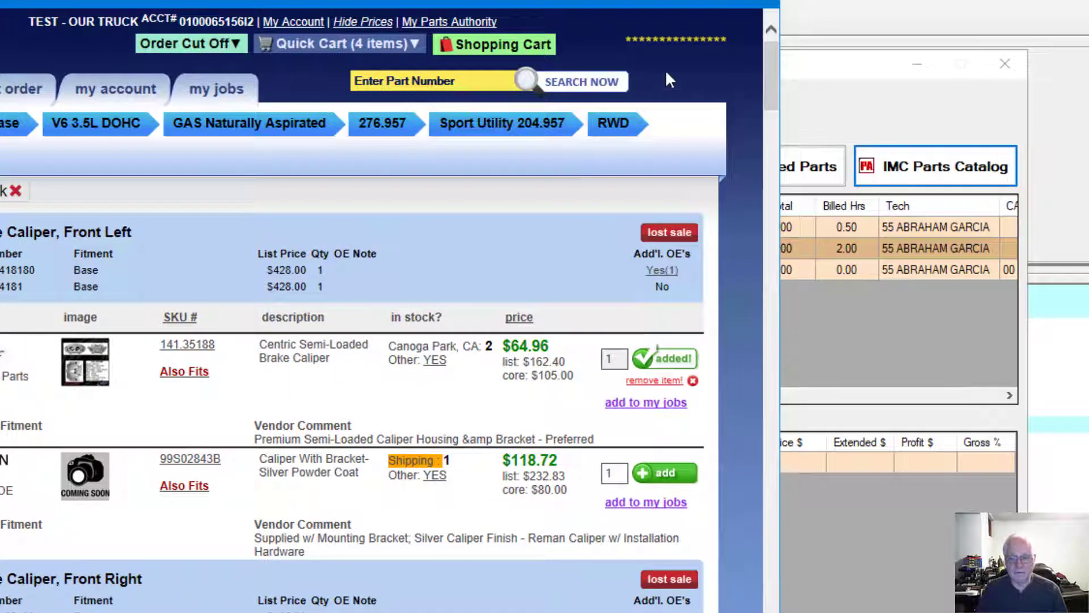
- Open the shopping cart and transfer its items to the Parts Authority window for the repair order
left_click(469, 50)
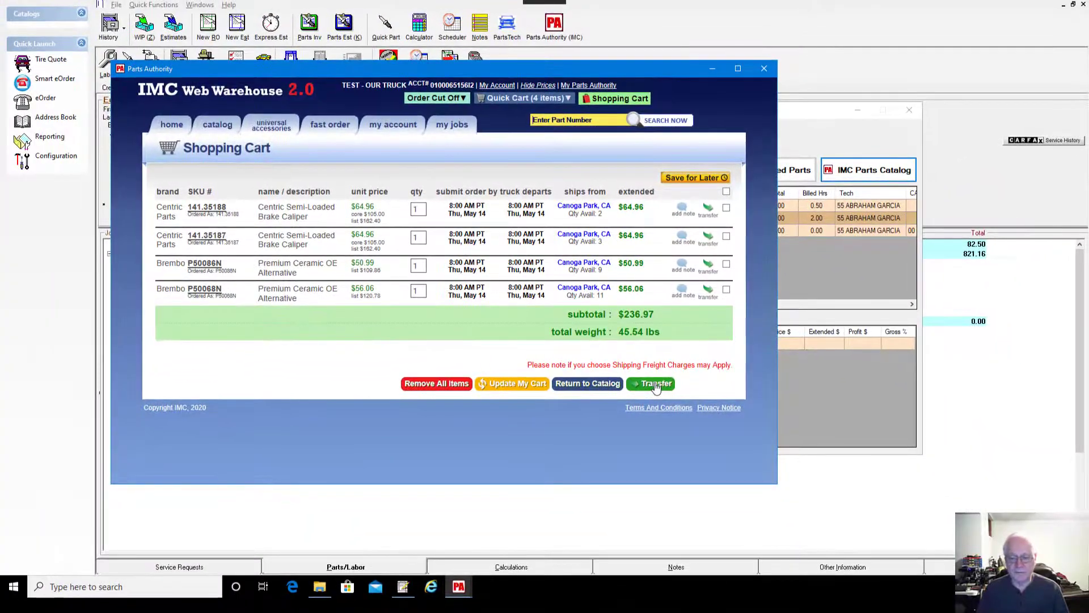
left_click(656, 385)
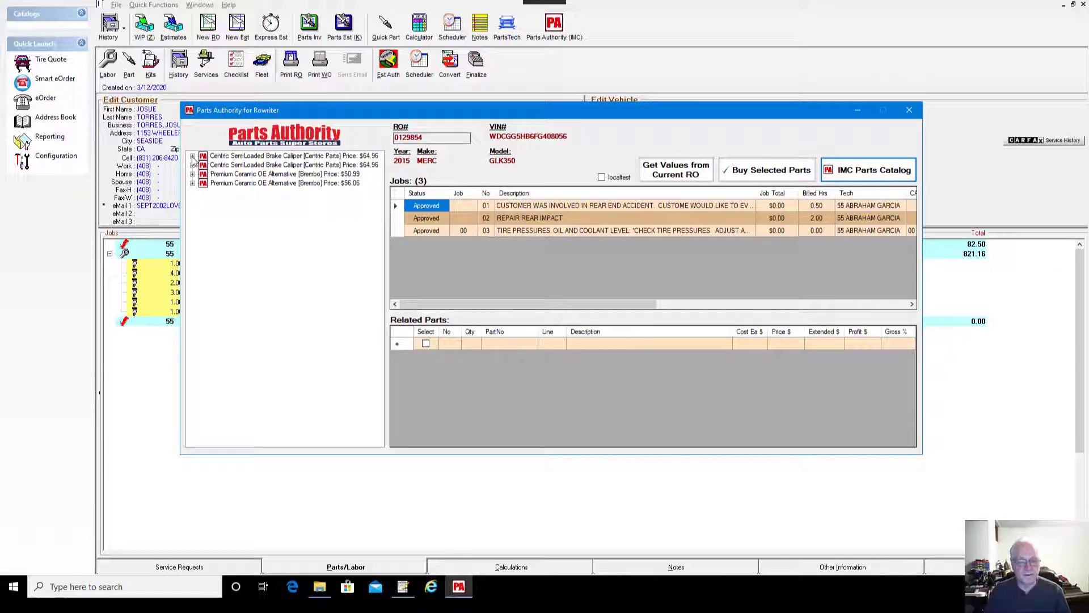
- Expand the Centric caliper 141.35188 and Brembo pad P50086N details and assign both parts to the REPAIR REAR IMPACT job
left_click(193, 157)
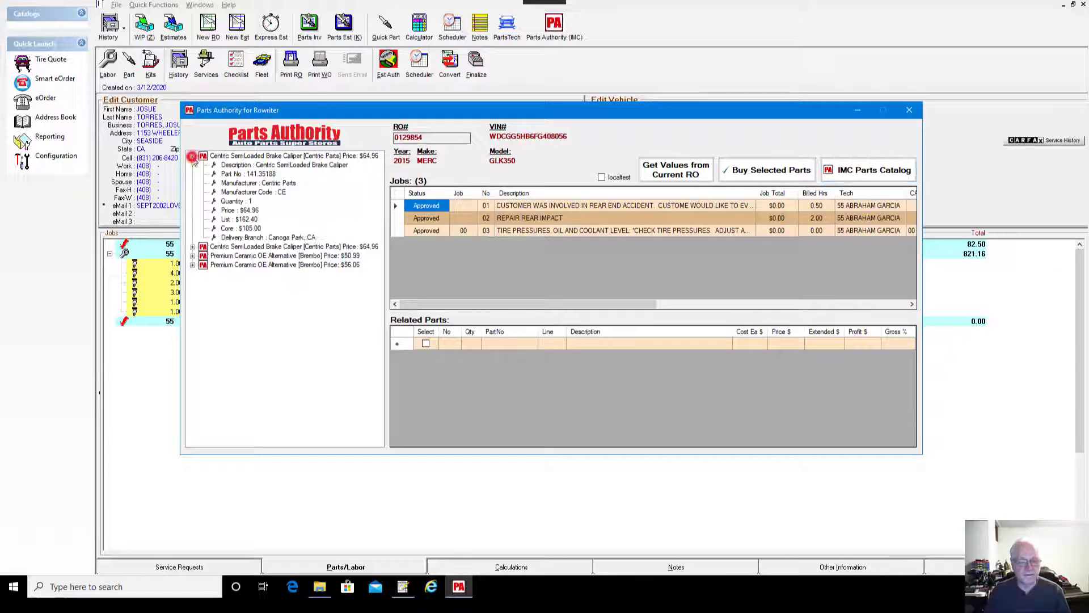
left_click(193, 256)
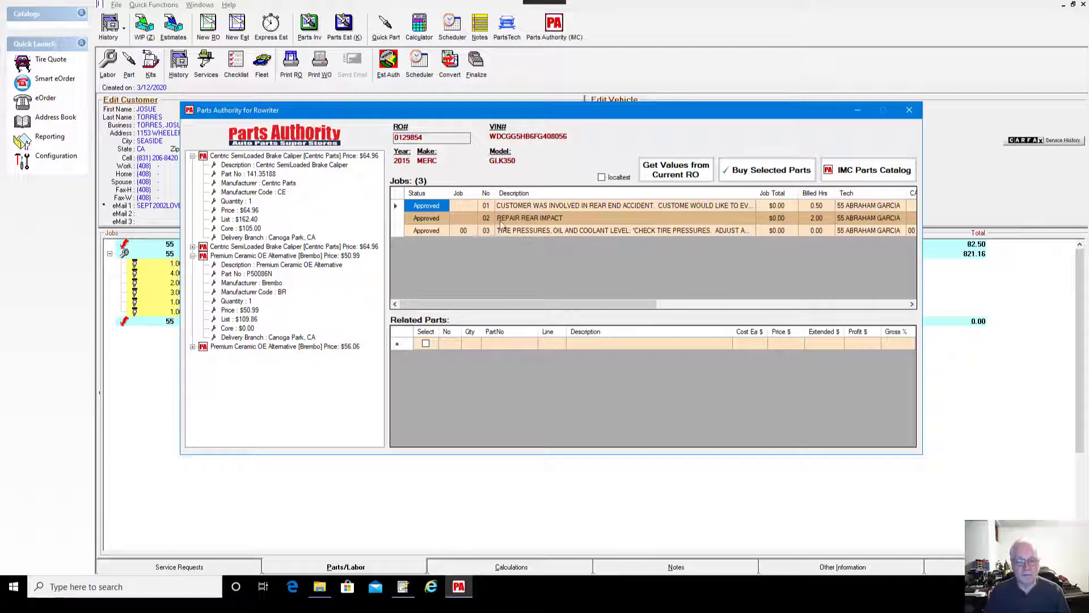
mouse_move(239, 165)
left_mouse_down()
mouse_move(436, 225)
mouse_move(548, 236)
mouse_move(533, 222)
left_mouse_up()
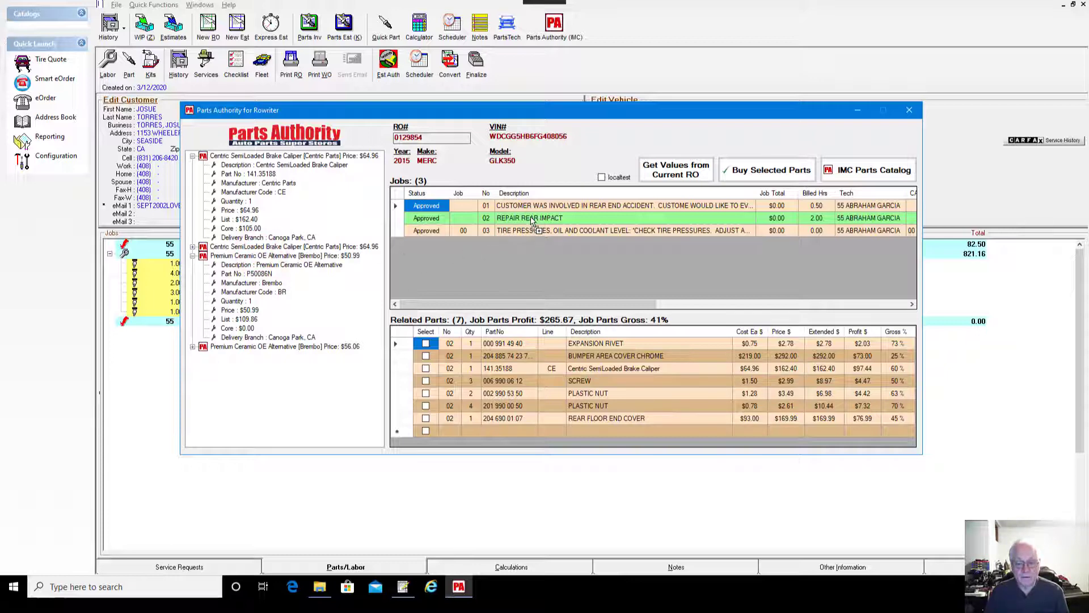
left_click_drag(530, 216, 531, 217)
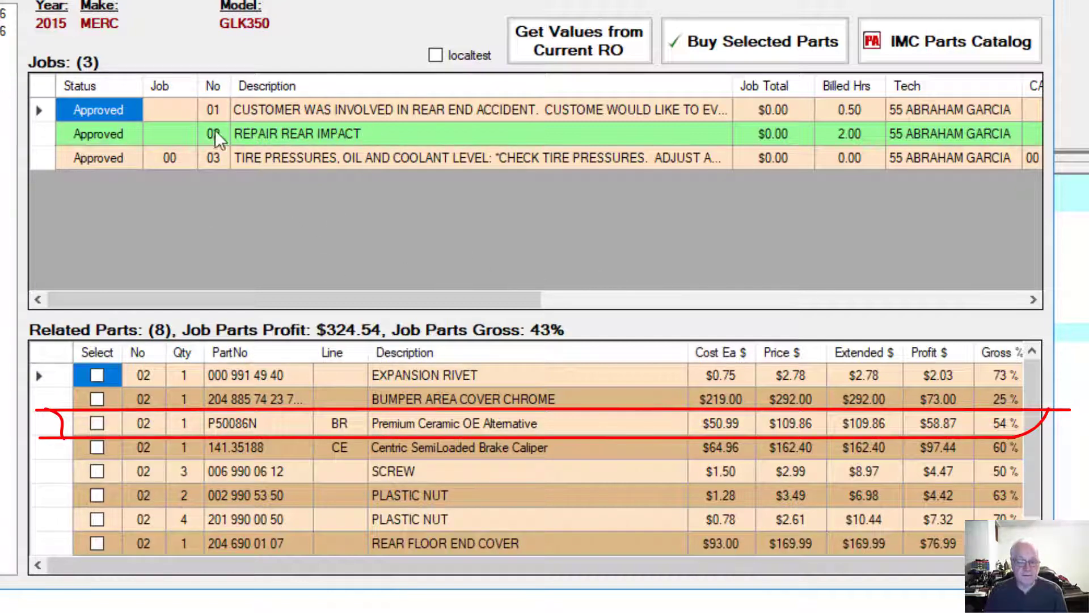
- Check the related parts listed for each of the three jobs on the repair order
left_click(160, 111)
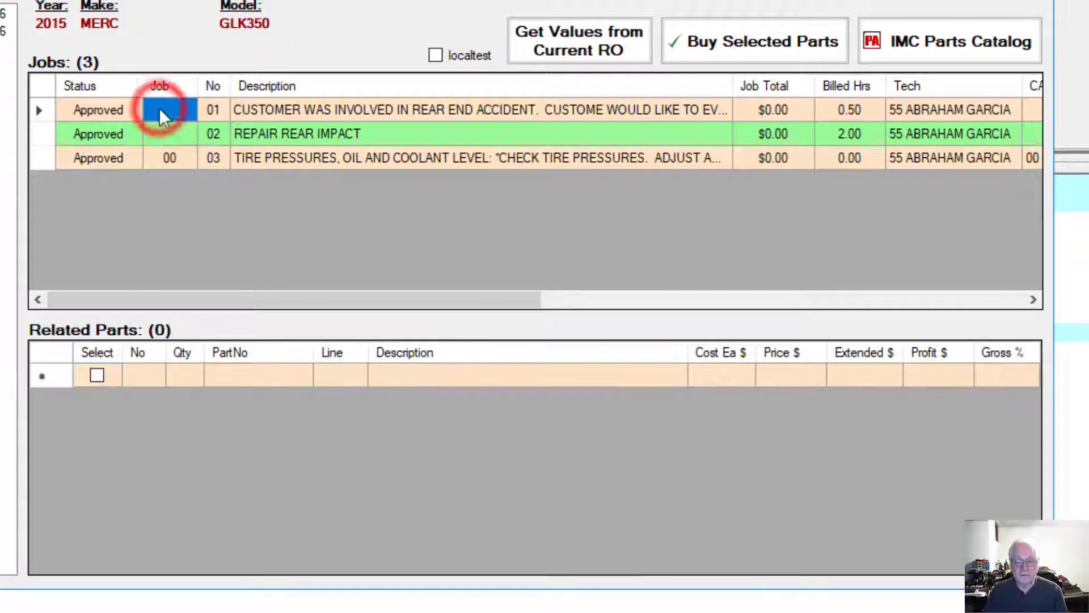
left_click(166, 133)
left_click(164, 158)
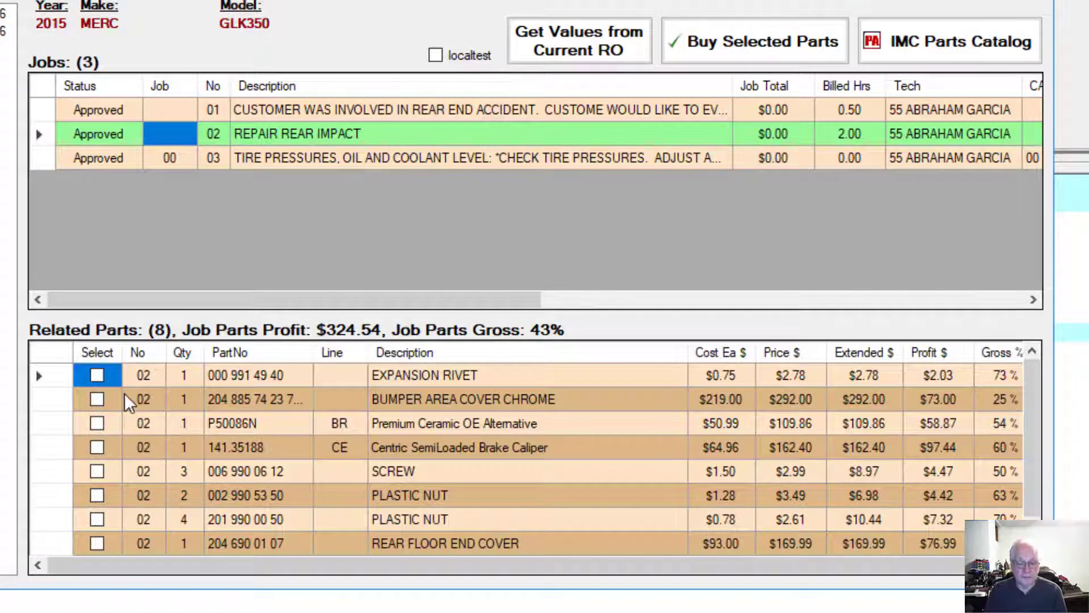
left_click(97, 375)
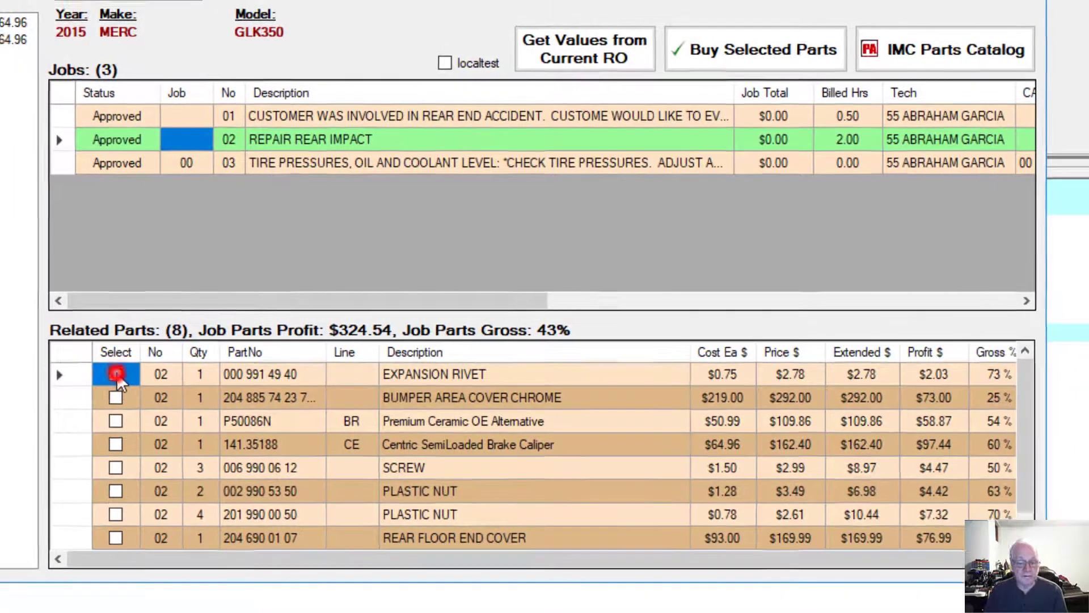
left_click(116, 397)
left_click(116, 421)
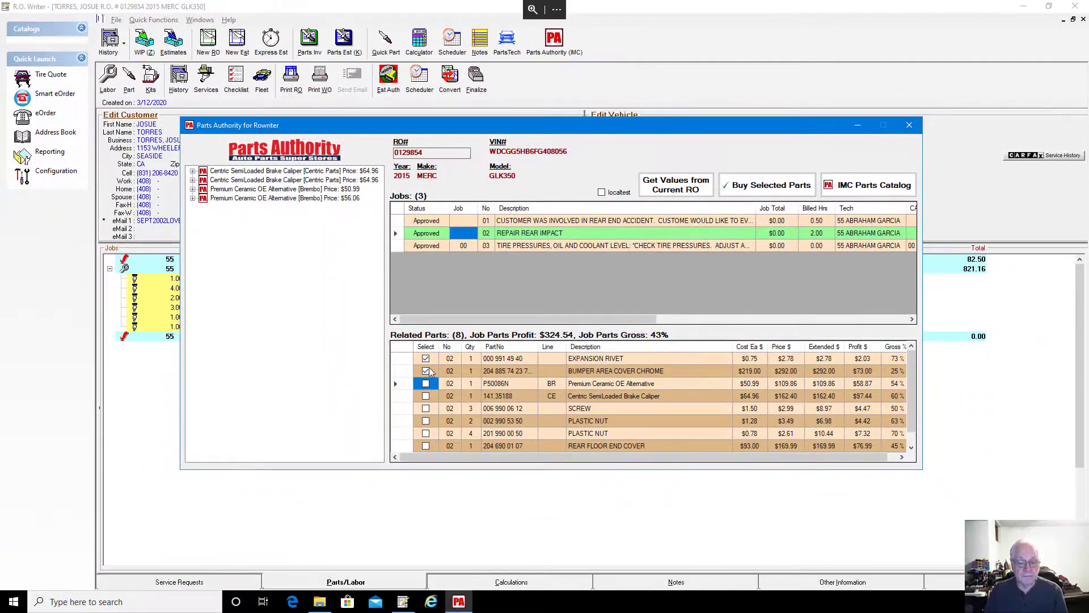
left_click(426, 371)
left_click(426, 359)
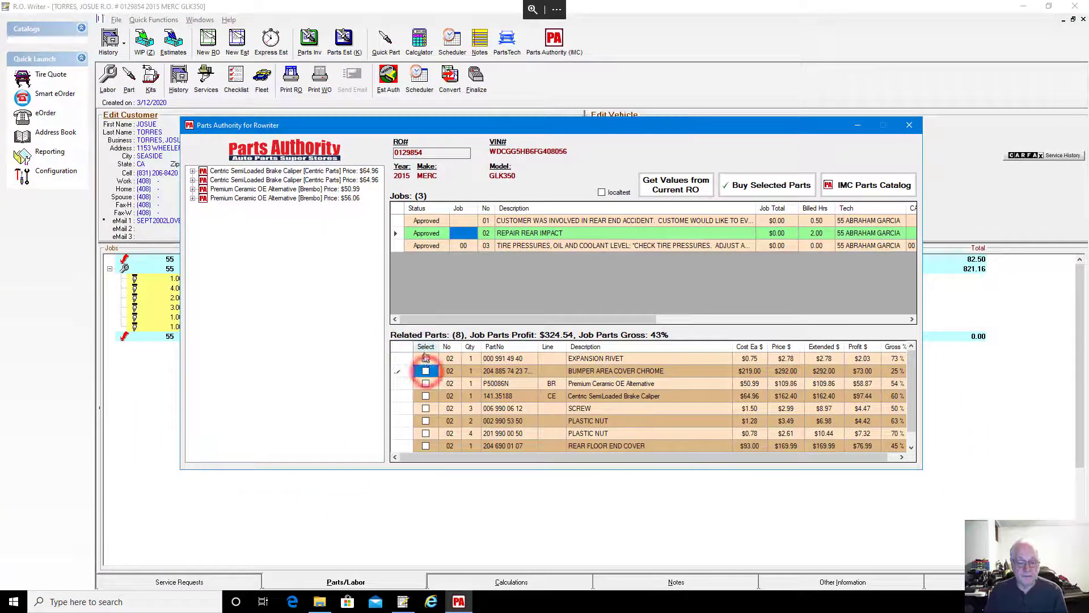
- Select the Premium Ceramic OE Alternative P50086N and Centric brake caliper 141.35188 in the REPAIR REAR IMPACT job's related parts
left_click(426, 385)
left_click(426, 396)
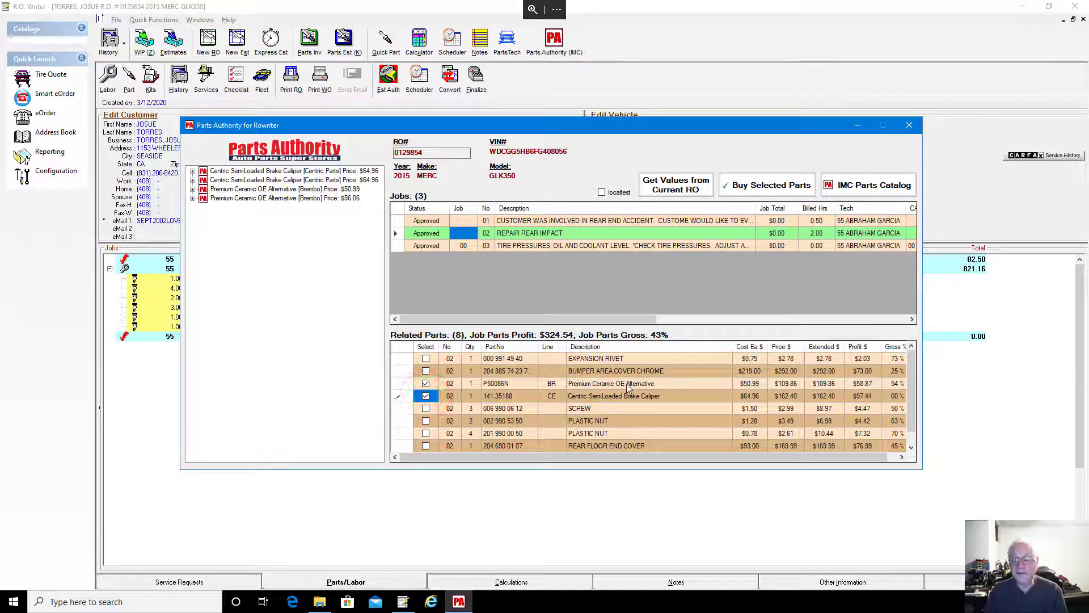